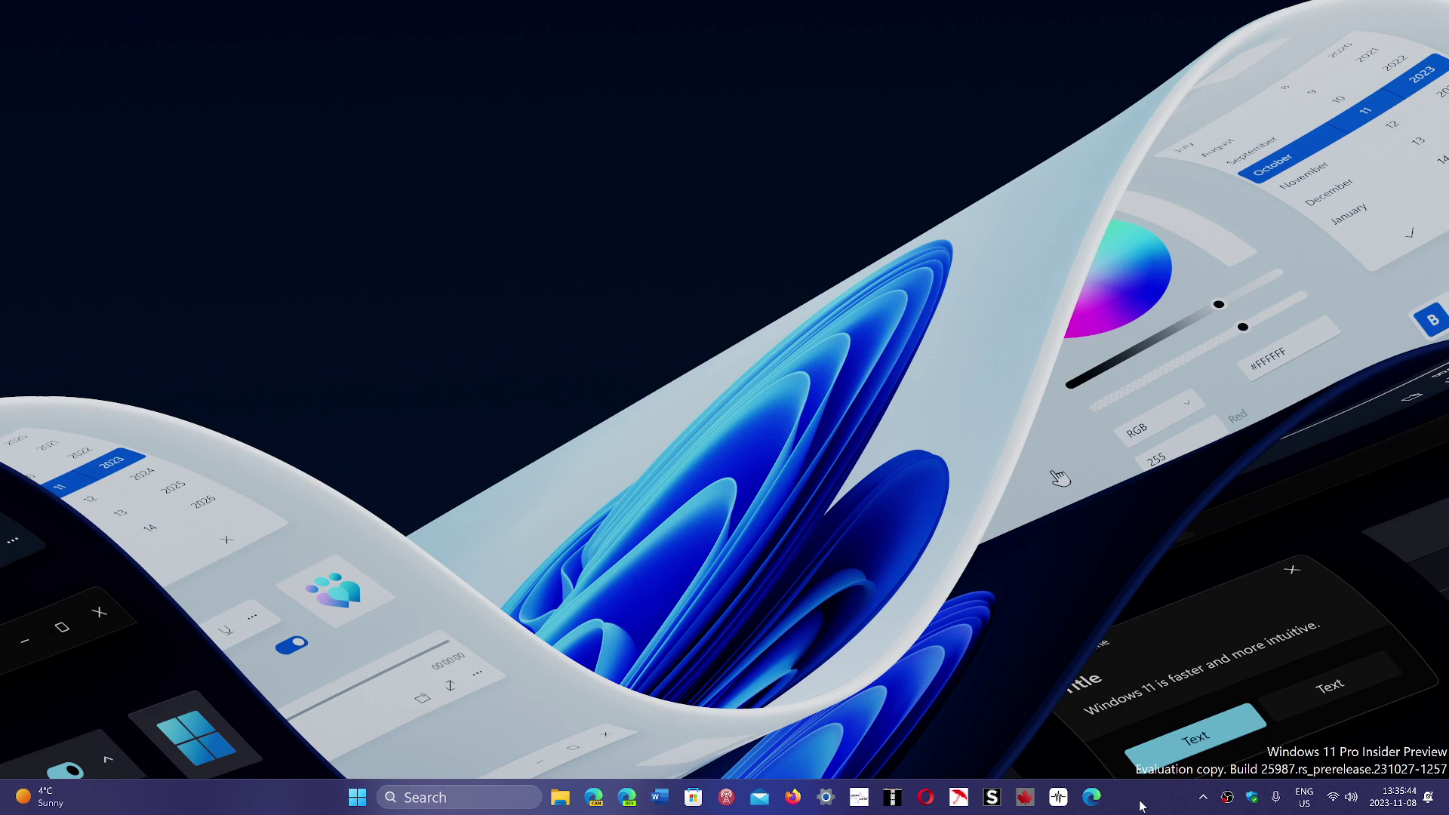
Open Windows search to look for the Tips app
key("super+s")
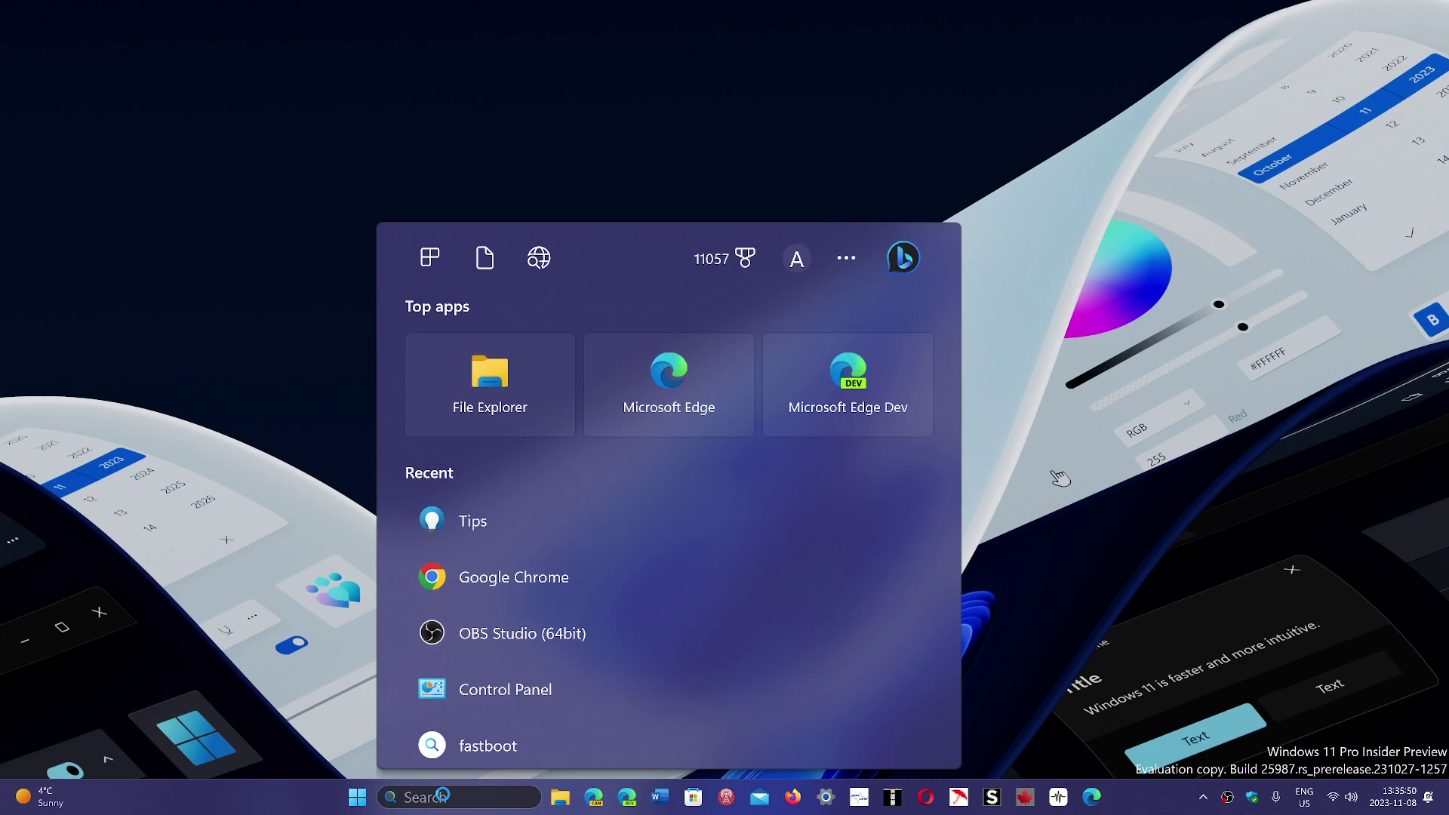
type("tips")
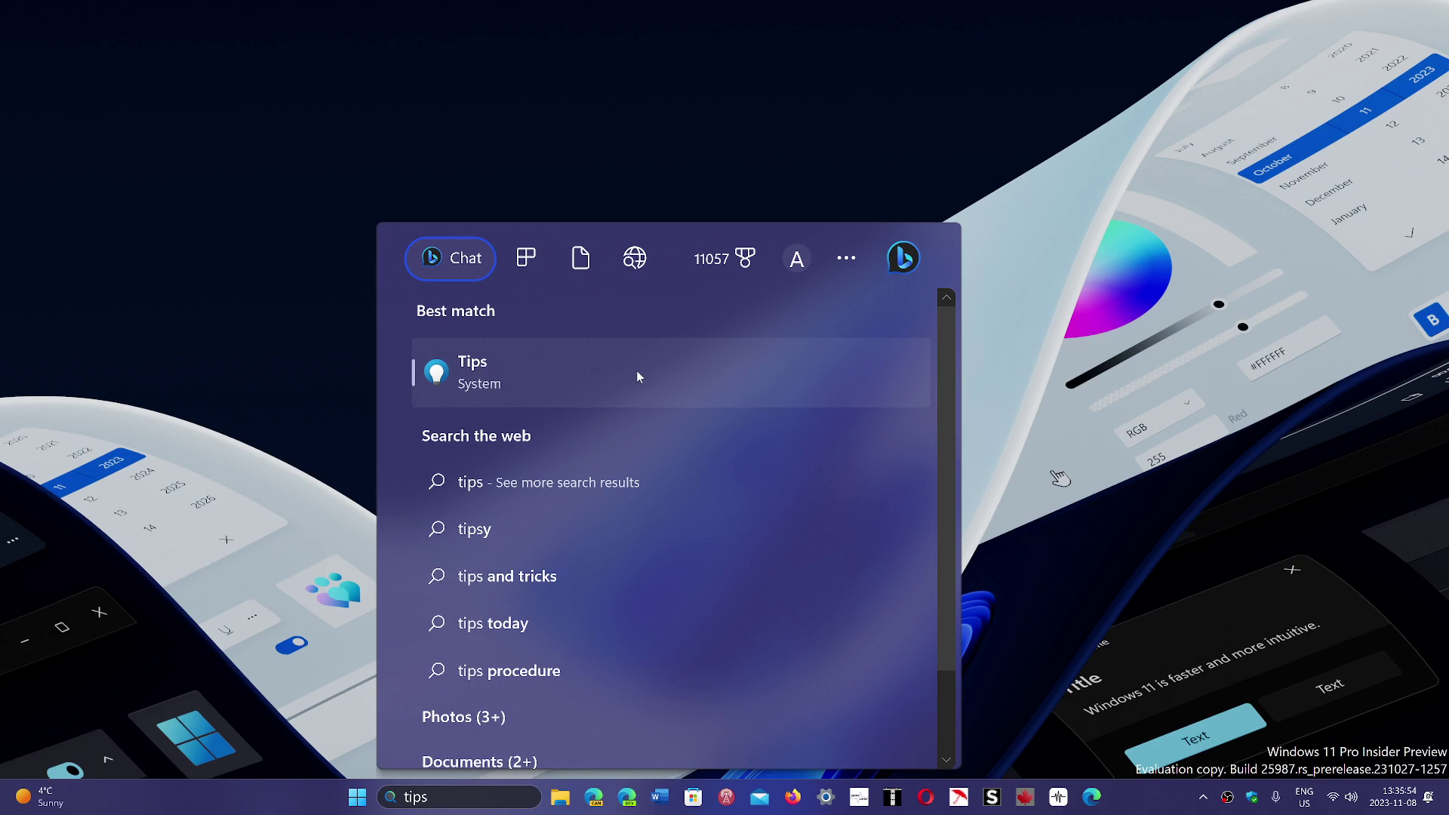
Launch Tips from the search results and maximize its window
left_click(480, 383)
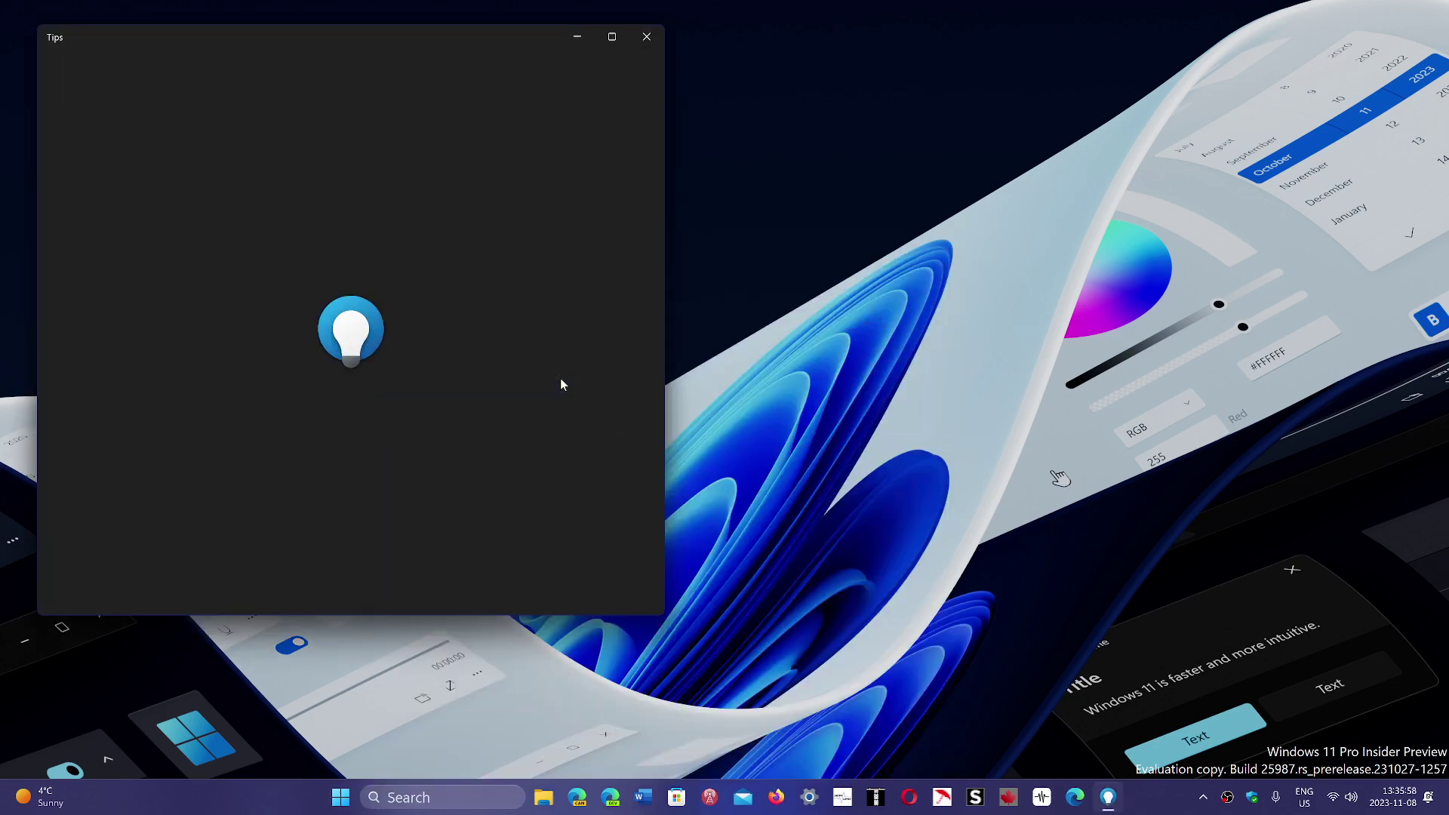
left_click(614, 39)
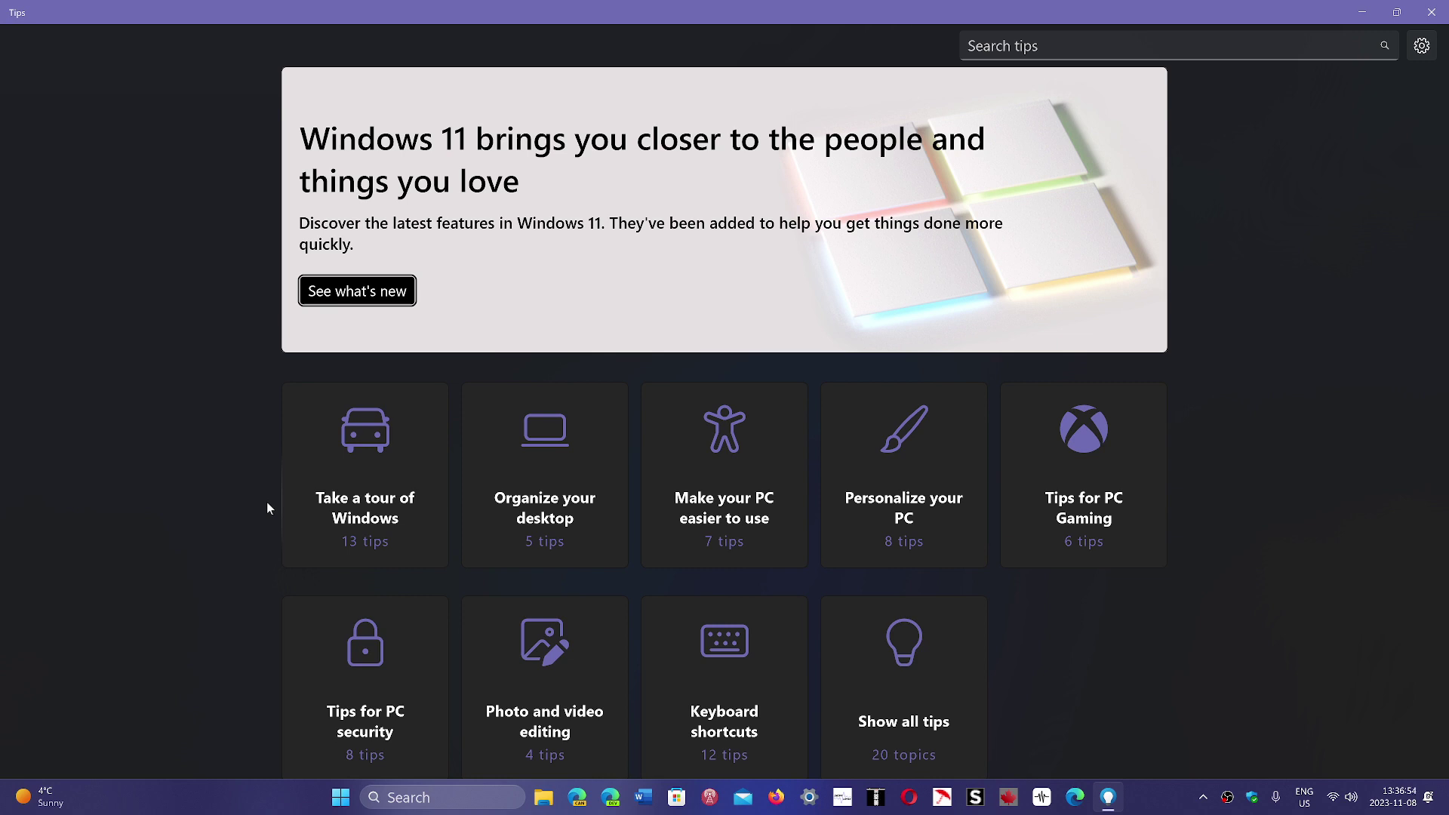
left_click(364, 465)
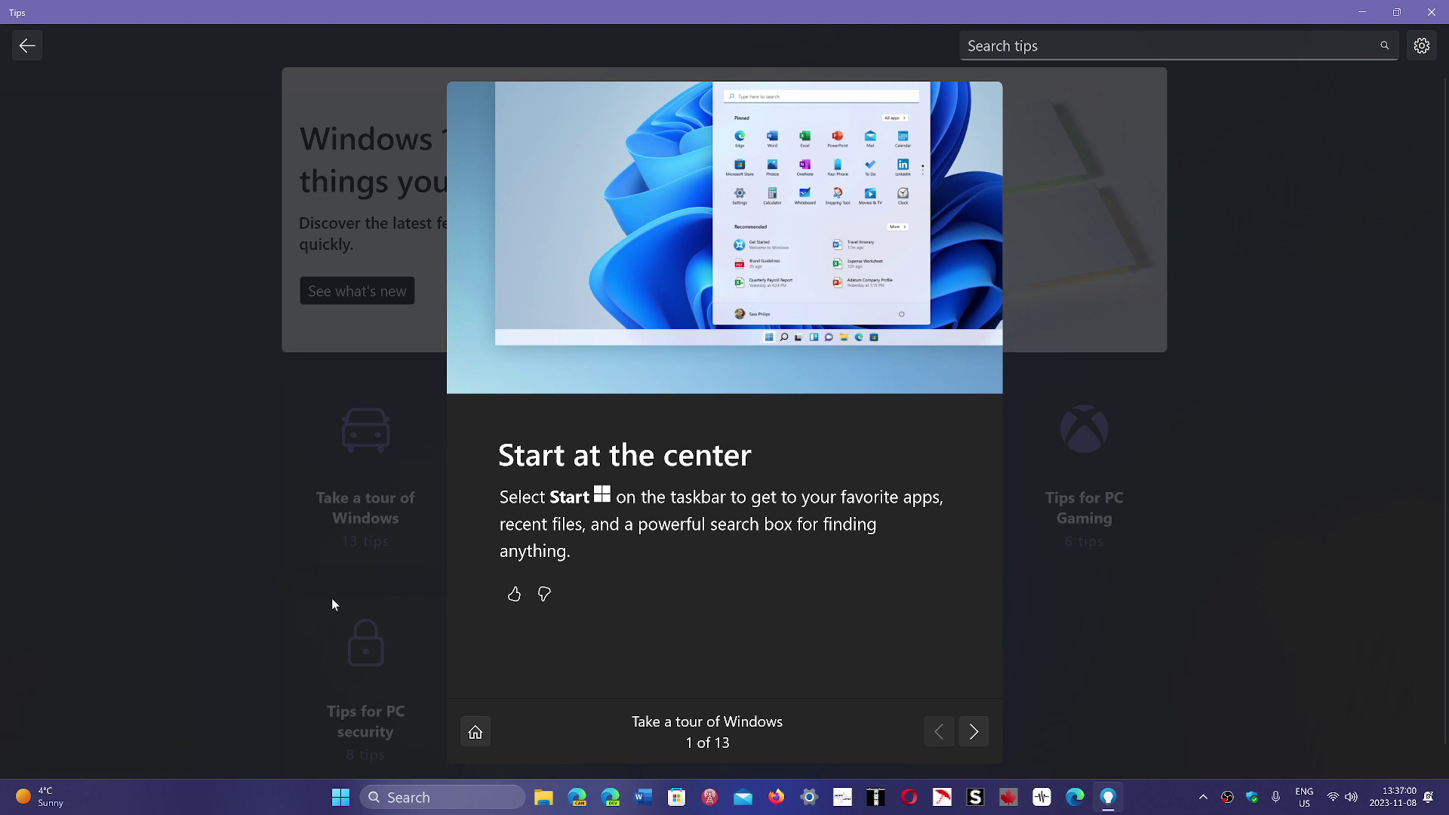
left_click(241, 573)
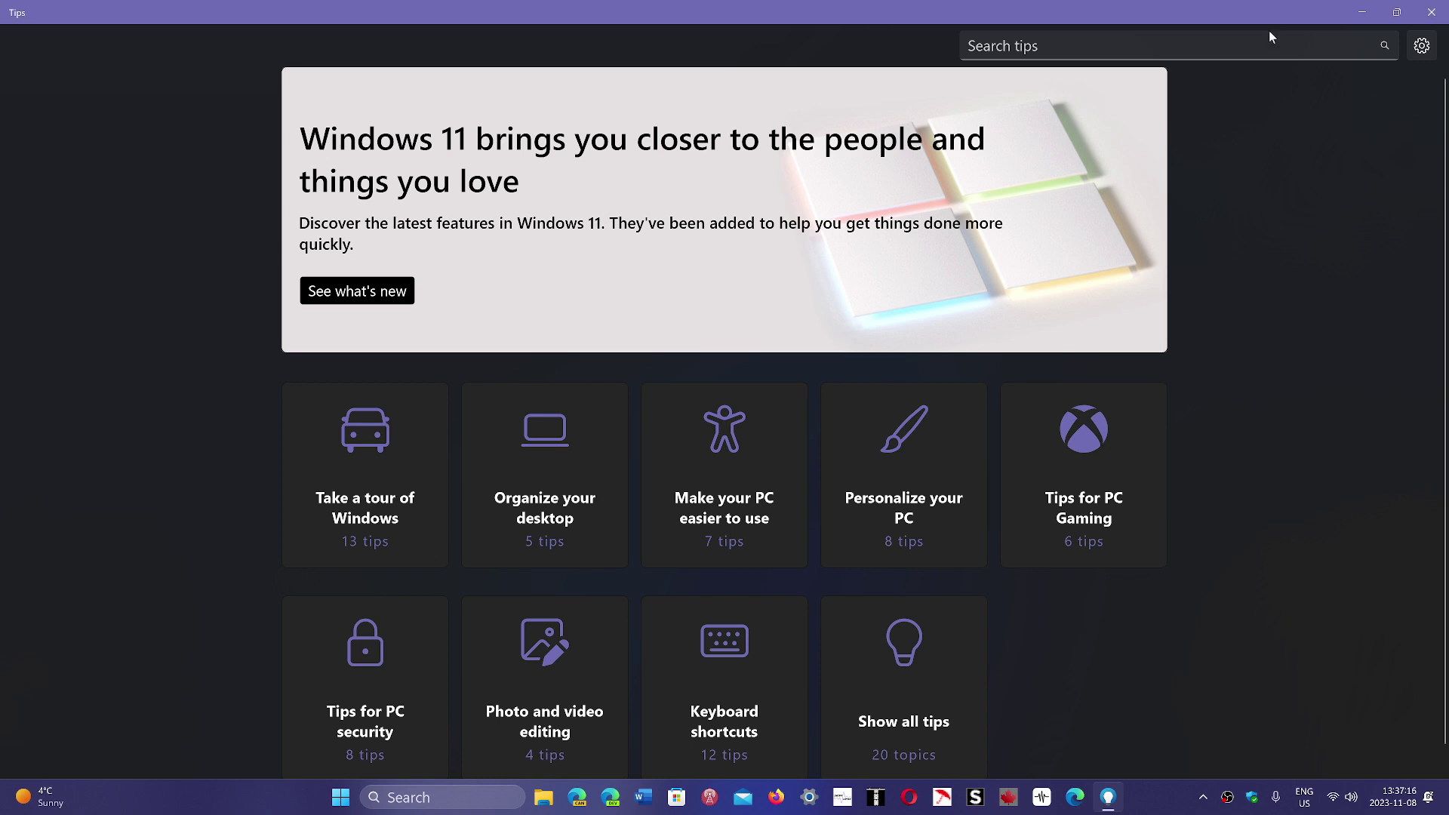
Close the Tips window to return to the Windows 11 desktop
left_click(1432, 13)
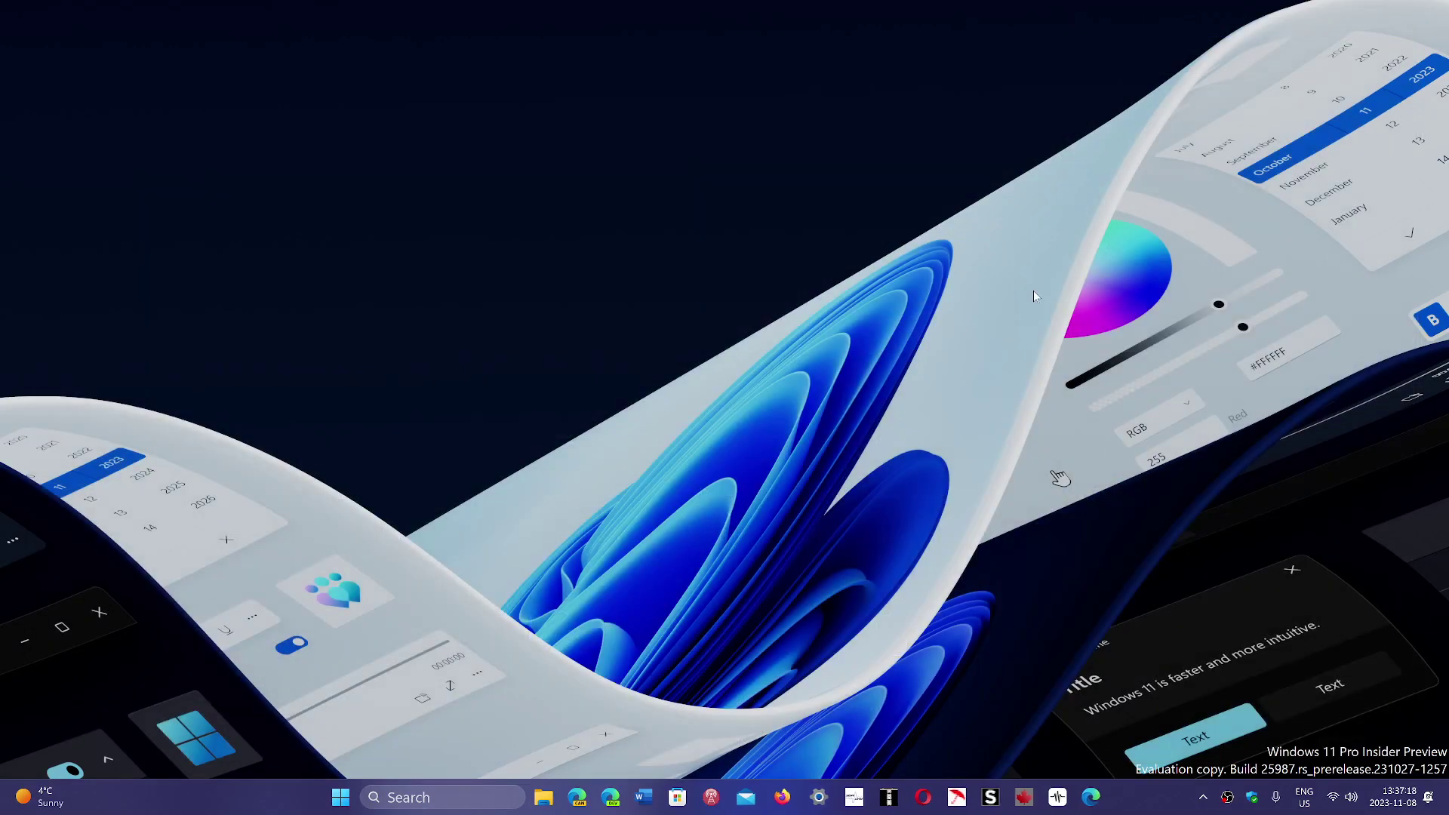